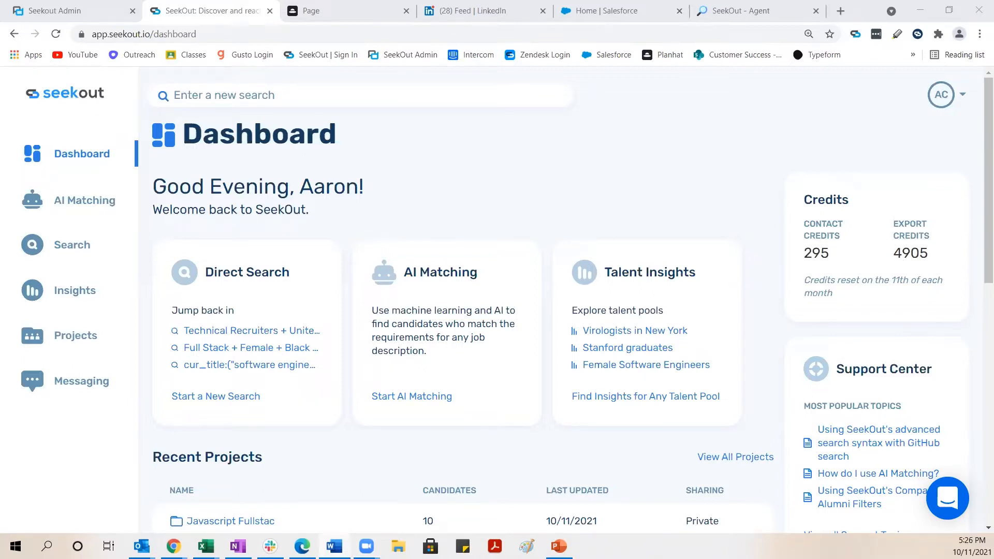
Start a candidate search and apply the Technical Recruiters power filter from the Corporate HR & Finance group.
{"action": "left_click", "coordinate": [83, 240]}
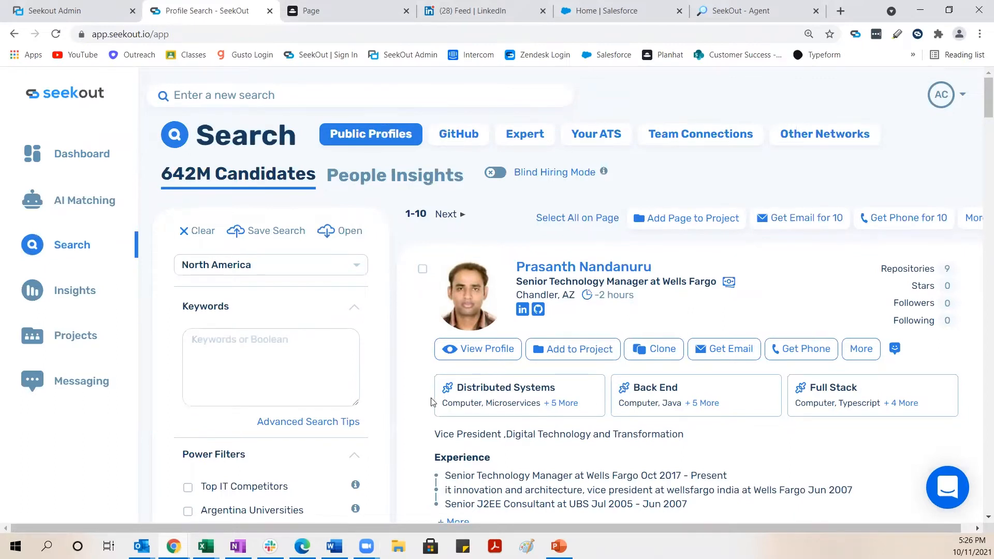
{"action": "scroll", "coordinate": [430, 399], "scroll_direction": "down", "scroll_amount": 5}
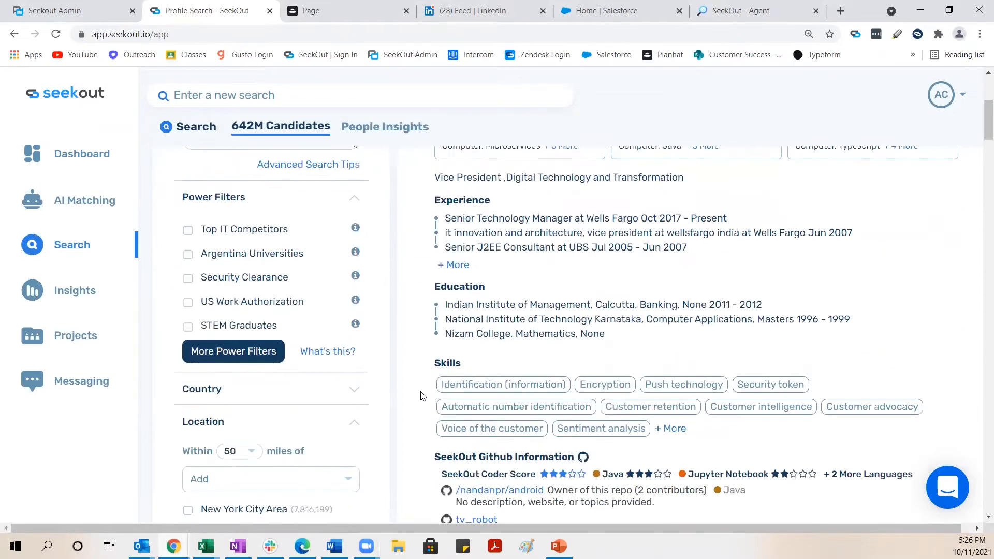
{"action": "left_click", "coordinate": [256, 357]}
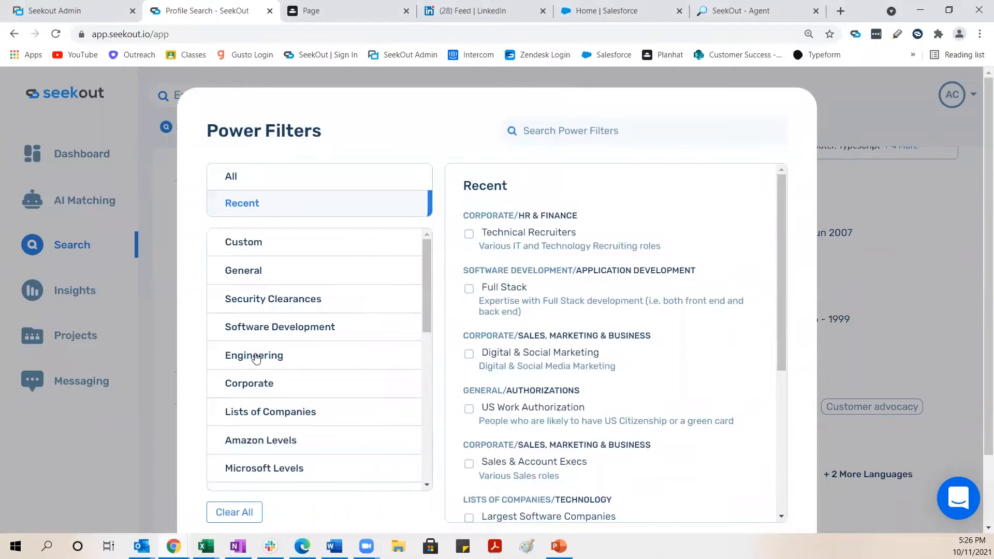
{"action": "left_click", "coordinate": [314, 383]}
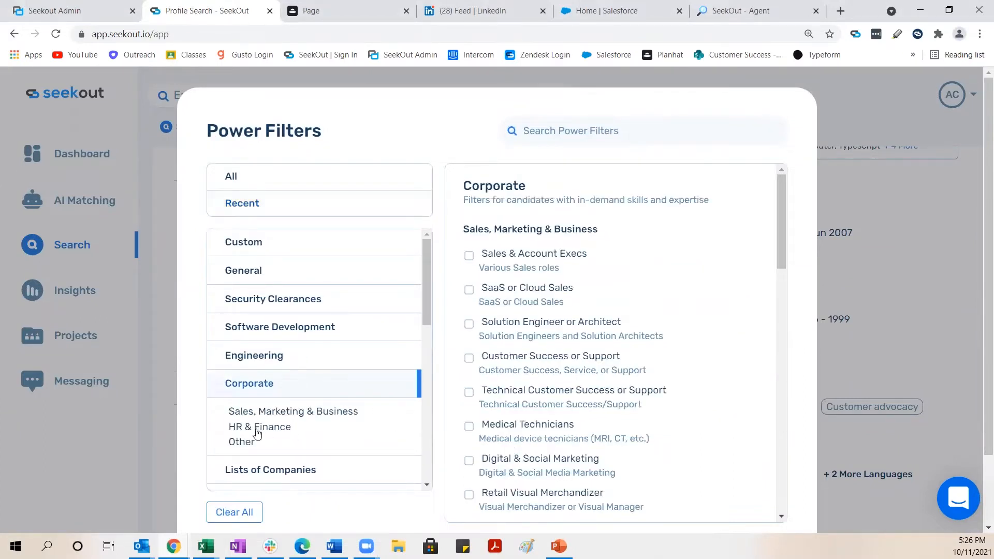
{"action": "scroll", "coordinate": [495, 461], "scroll_direction": "down", "scroll_amount": 4}
{"action": "scroll", "coordinate": [495, 460], "scroll_direction": "down", "scroll_amount": 5}
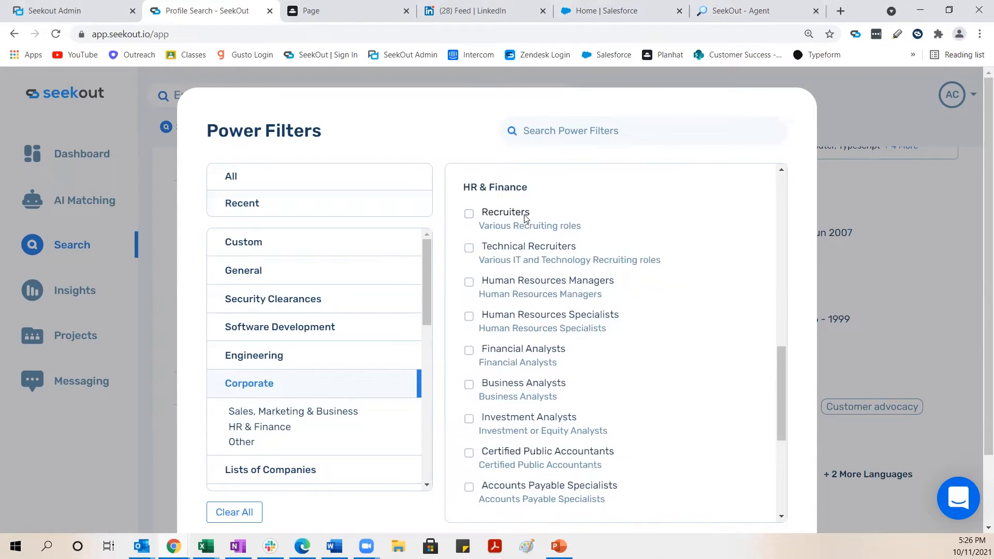
{"action": "left_click", "coordinate": [489, 245]}
{"action": "scroll", "coordinate": [806, 290], "scroll_direction": "down", "scroll_amount": 3}
{"action": "left_click", "coordinate": [771, 499]}
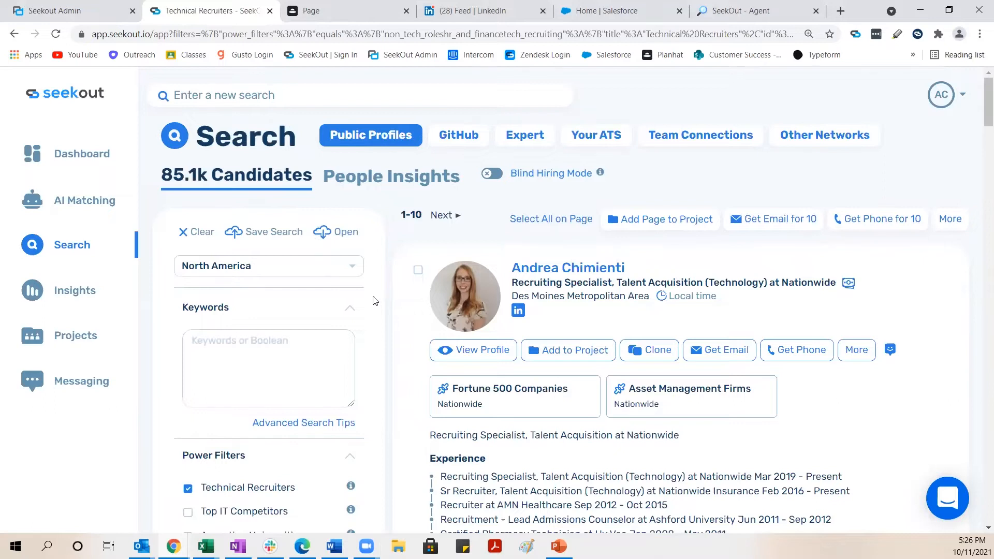
Limit the technical recruiter search to candidates whose country is United States.
{"action": "scroll", "coordinate": [363, 317], "scroll_direction": "down", "scroll_amount": 2}
{"action": "scroll", "coordinate": [368, 316], "scroll_direction": "down", "scroll_amount": 5}
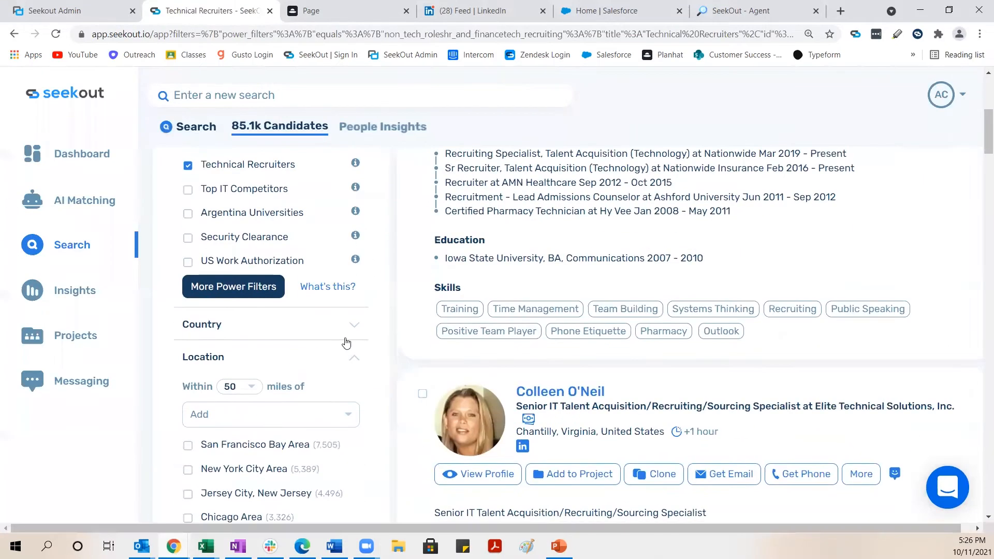
{"action": "left_click", "coordinate": [354, 325]}
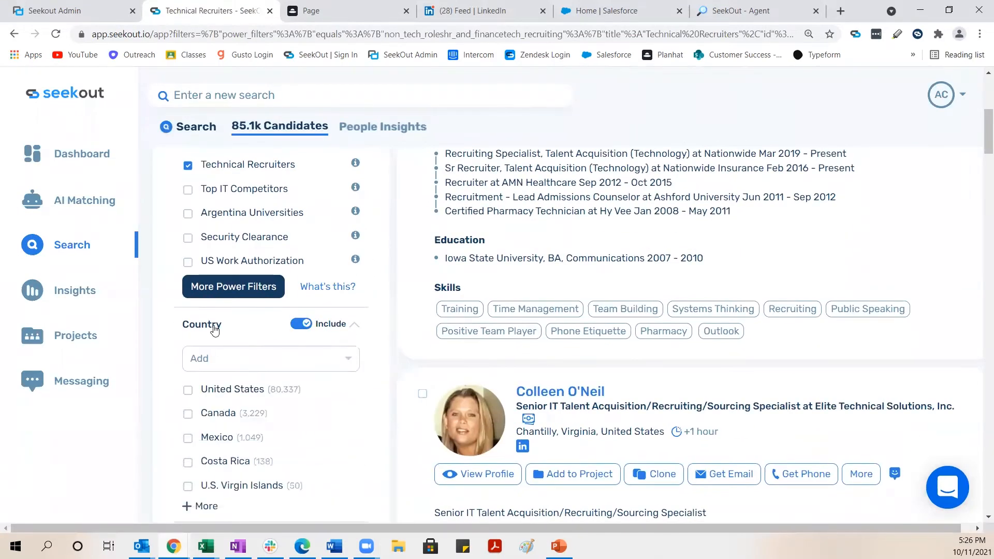
{"action": "left_click", "coordinate": [188, 389]}
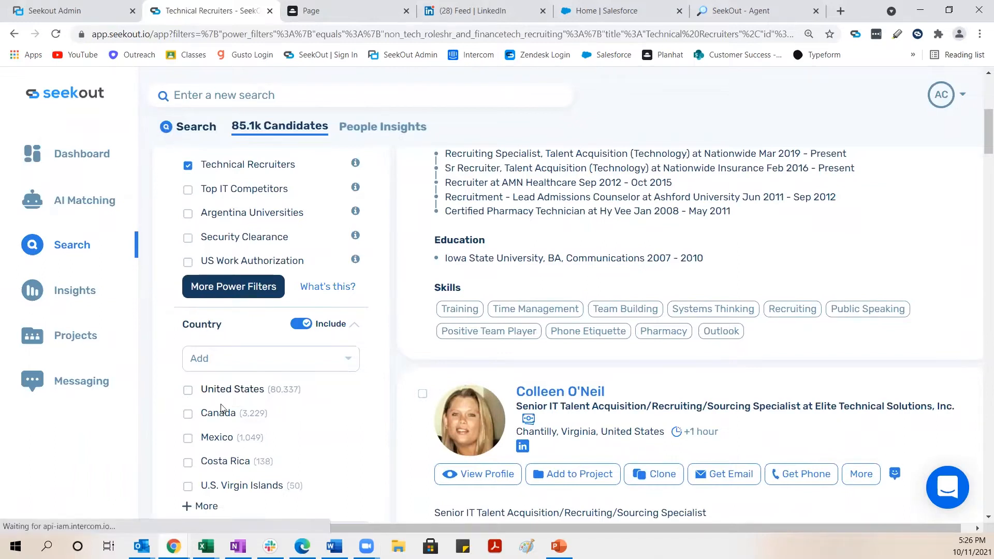
Open People Insights for the filtered candidates and review the Location, Current Company and Current Title charts.
{"action": "scroll", "coordinate": [284, 356], "scroll_direction": "up", "scroll_amount": 6}
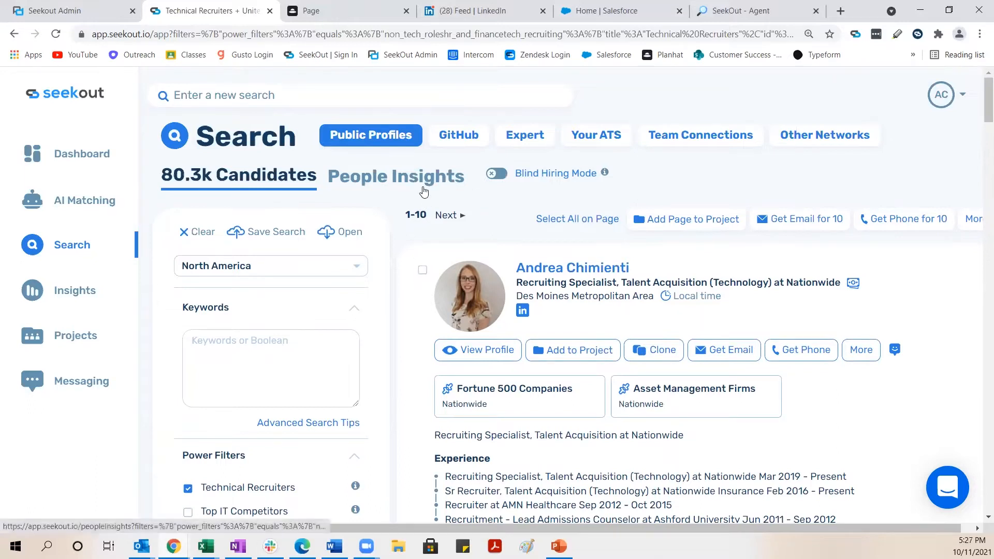
{"action": "left_click", "coordinate": [398, 180]}
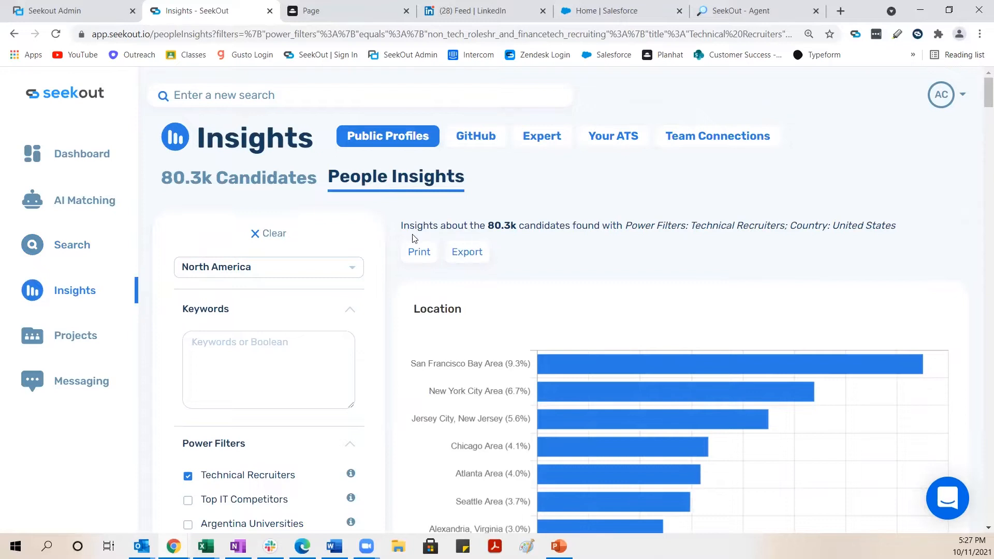
{"action": "scroll", "coordinate": [783, 224], "scroll_direction": "down", "scroll_amount": 5}
{"action": "scroll", "coordinate": [783, 224], "scroll_direction": "down", "scroll_amount": 8}
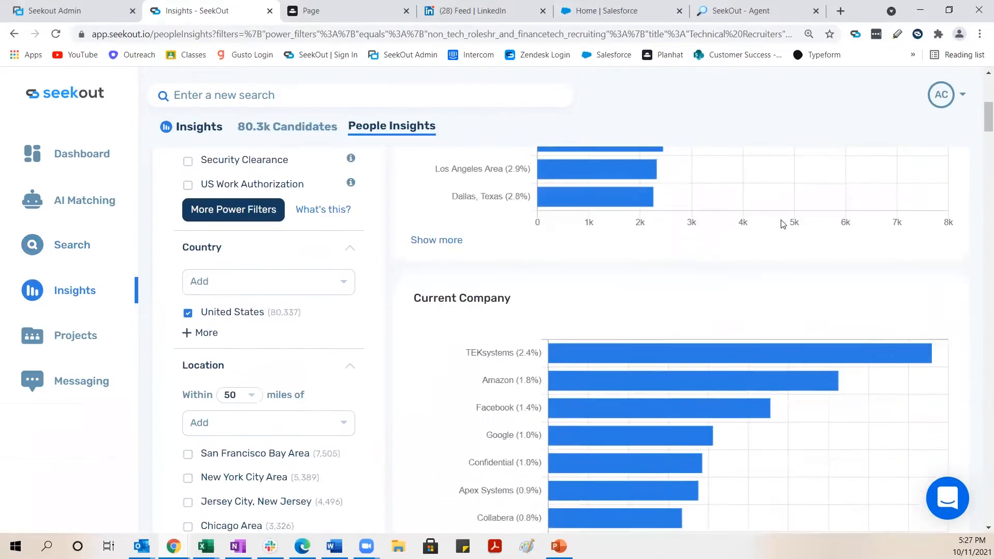
{"action": "scroll", "coordinate": [782, 218], "scroll_direction": "down", "scroll_amount": 5}
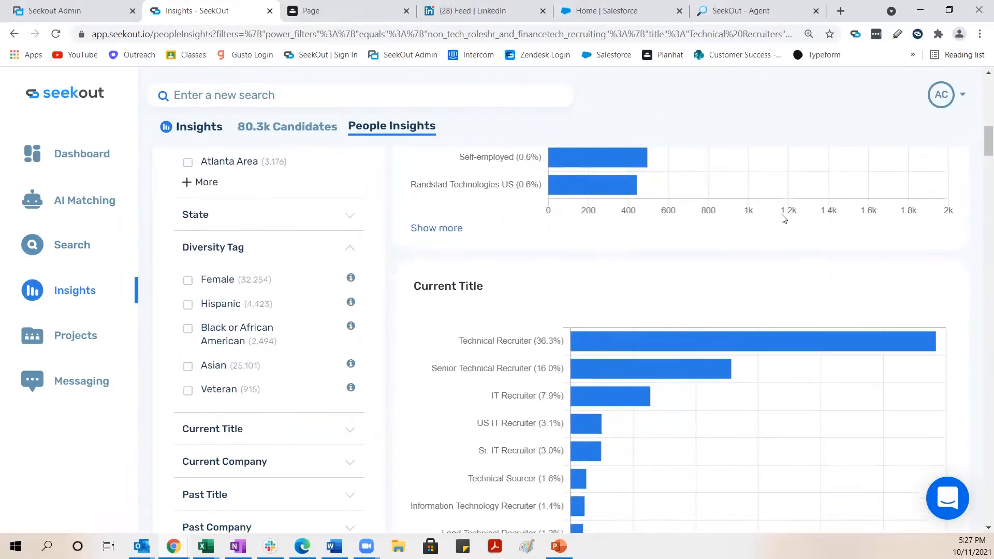
{"action": "scroll", "coordinate": [759, 218], "scroll_direction": "up", "scroll_amount": 6}
{"action": "scroll", "coordinate": [762, 220], "scroll_direction": "up", "scroll_amount": 12}
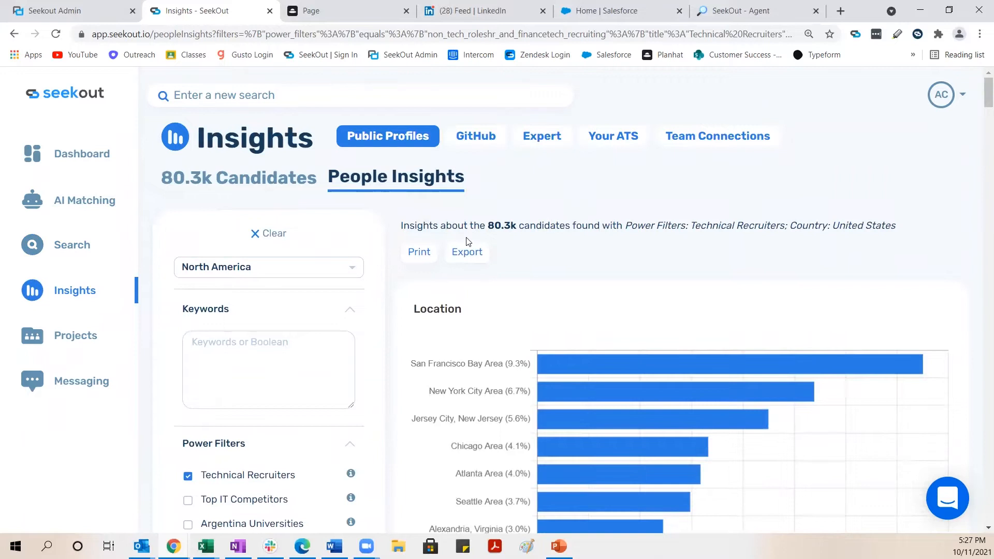
Preview the printable version of the insights report, look through its pages, and close it without saving.
{"action": "left_click", "coordinate": [429, 255]}
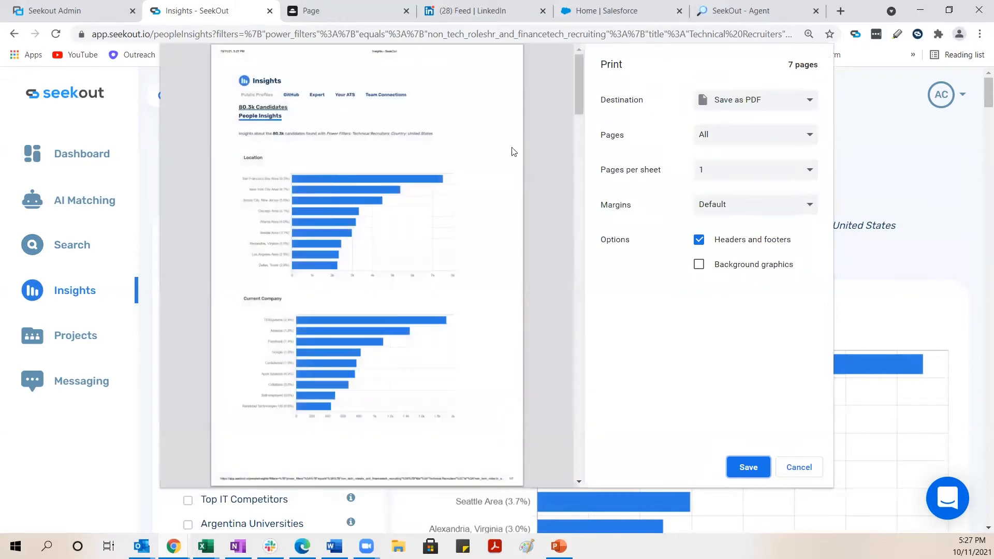
{"action": "scroll", "coordinate": [414, 96], "scroll_direction": "down", "scroll_amount": 3}
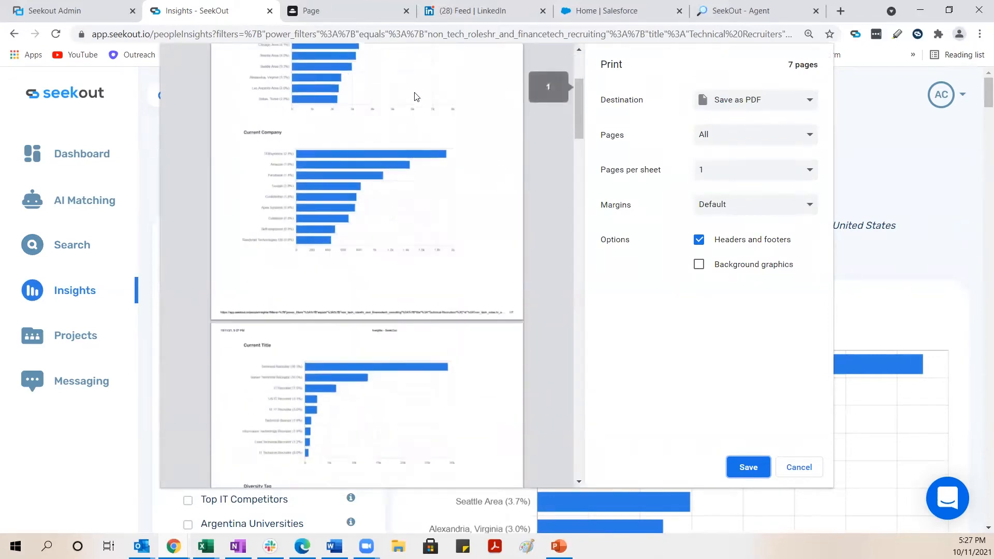
{"action": "scroll", "coordinate": [416, 101], "scroll_direction": "down", "scroll_amount": 6}
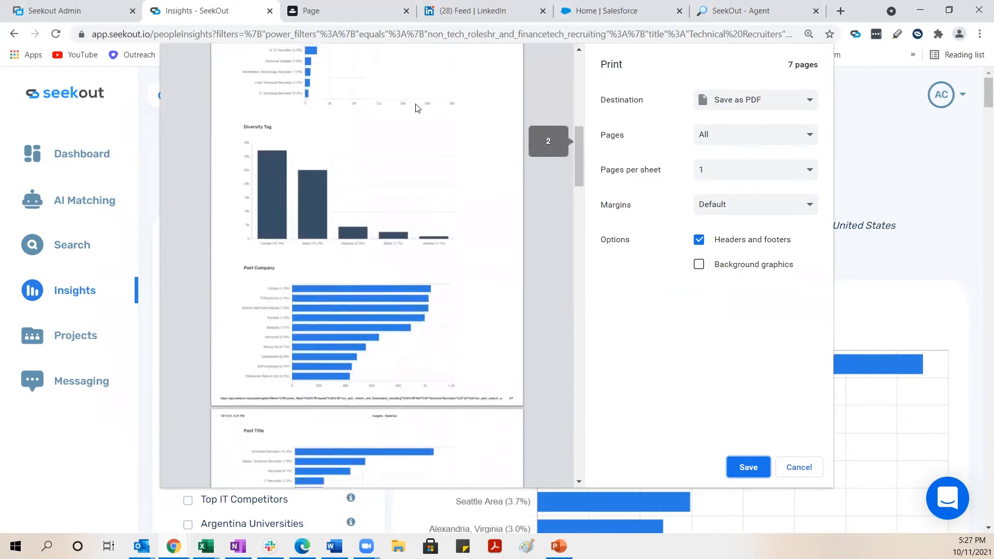
{"action": "scroll", "coordinate": [427, 138], "scroll_direction": "down", "scroll_amount": 10}
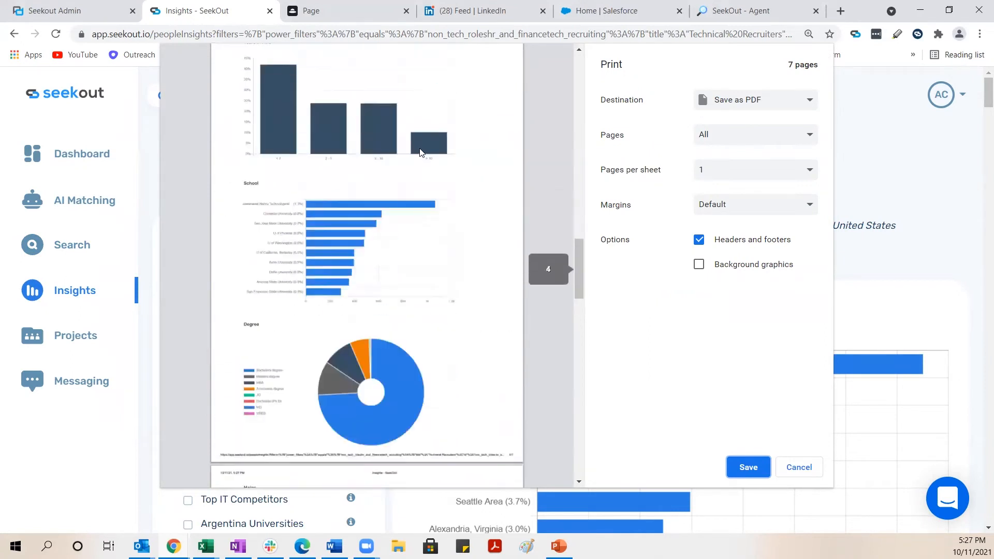
{"action": "scroll", "coordinate": [409, 267], "scroll_direction": "down", "scroll_amount": 2}
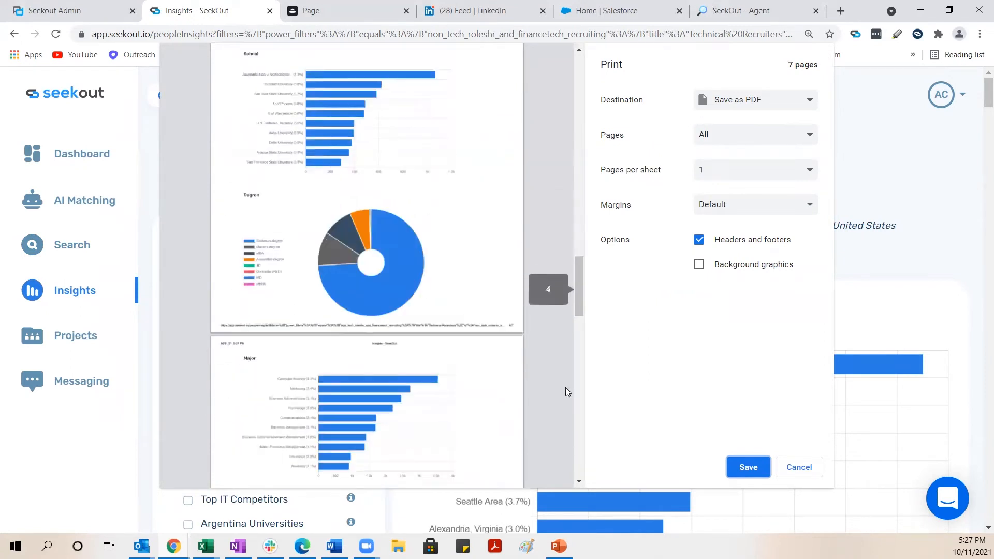
{"action": "left_click", "coordinate": [800, 467]}
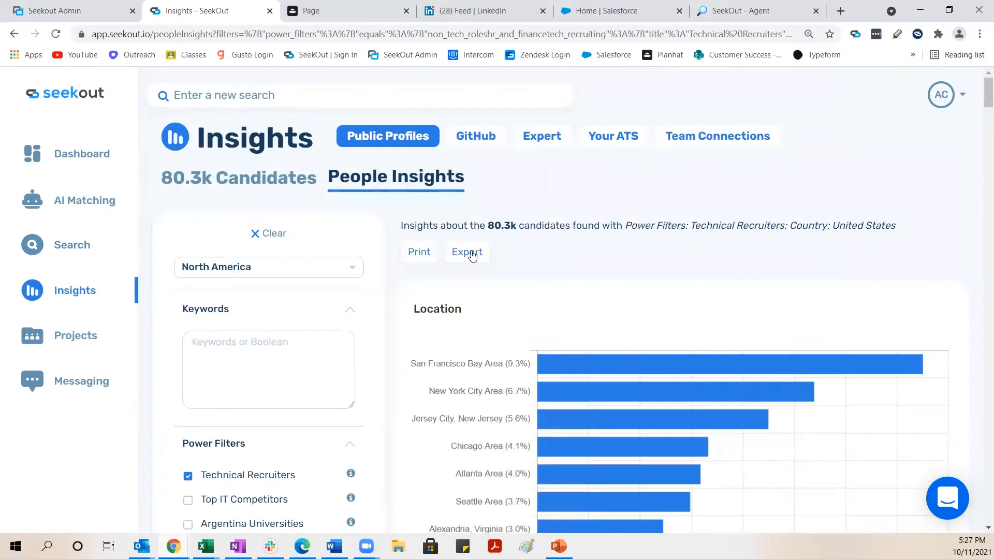
Export the insights, download the workbook to the computer and open it in Excel.
{"action": "left_click", "coordinate": [471, 252]}
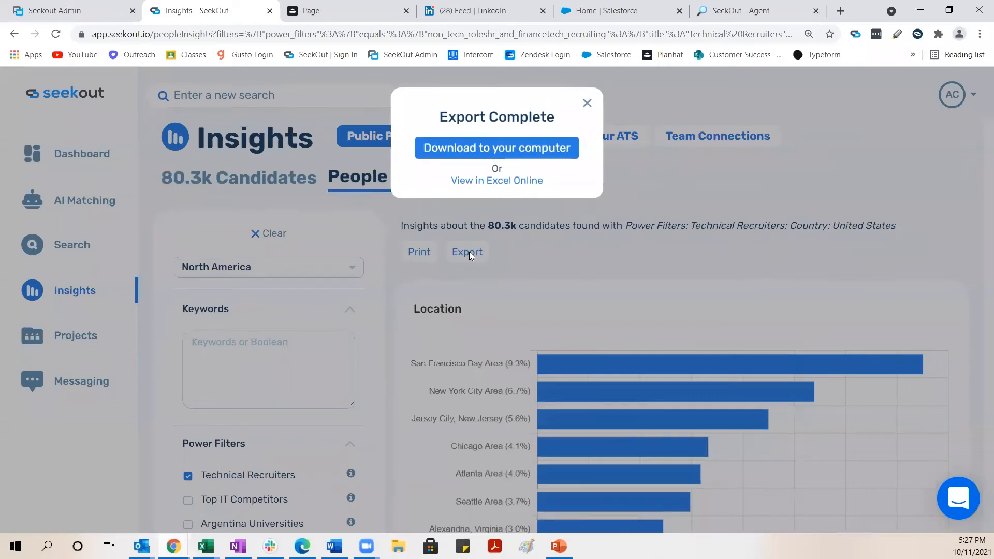
{"action": "left_click", "coordinate": [546, 156]}
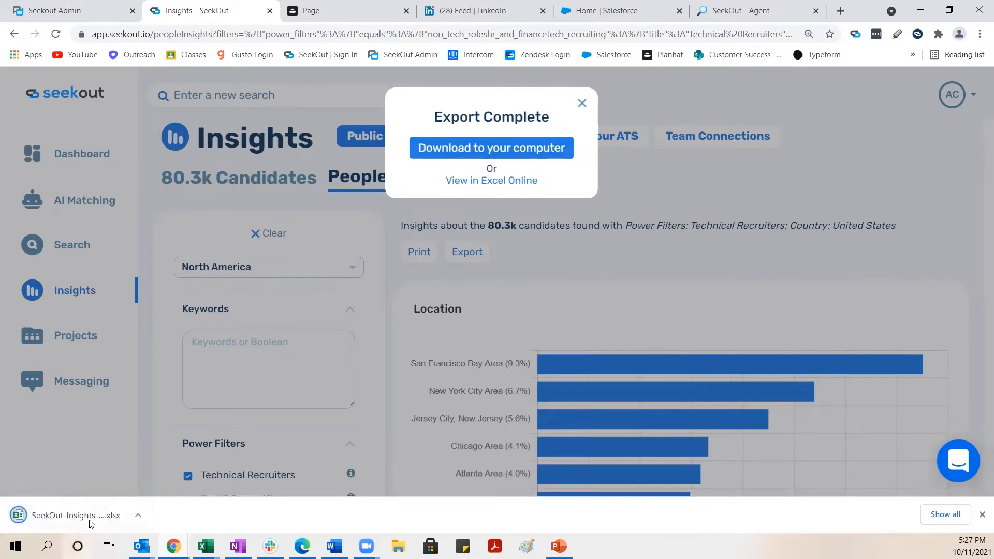
{"action": "left_click", "coordinate": [89, 516]}
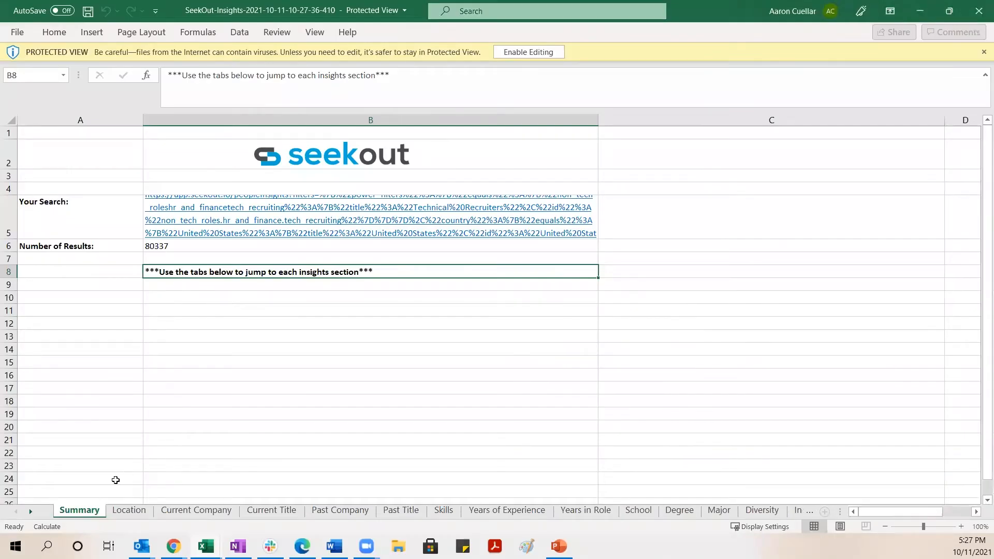
Review the workbook's Location, Current Company, Current Title and Past Company sheets, then return to the insights page in the browser.
{"action": "left_click", "coordinate": [130, 511]}
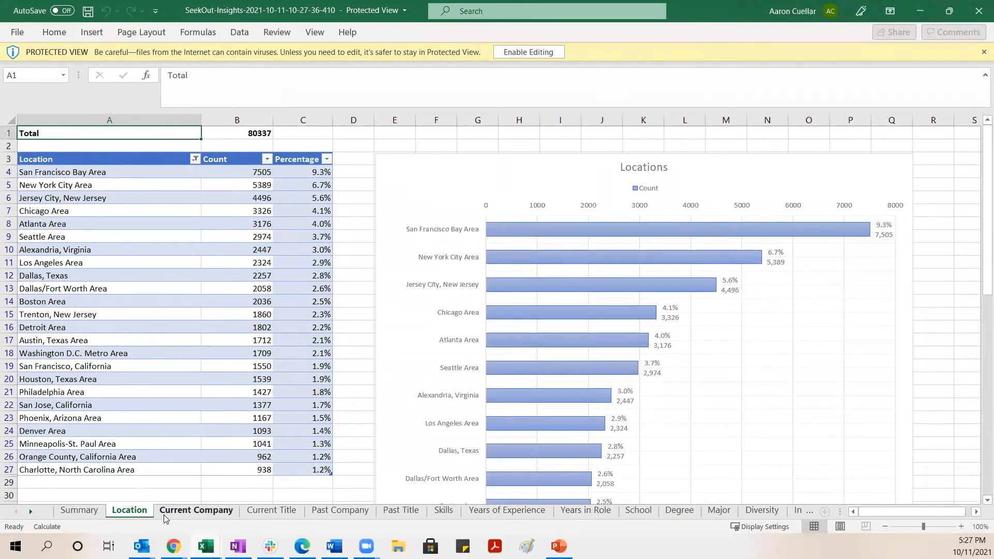
{"action": "left_click", "coordinate": [194, 511]}
{"action": "left_click", "coordinate": [272, 511]}
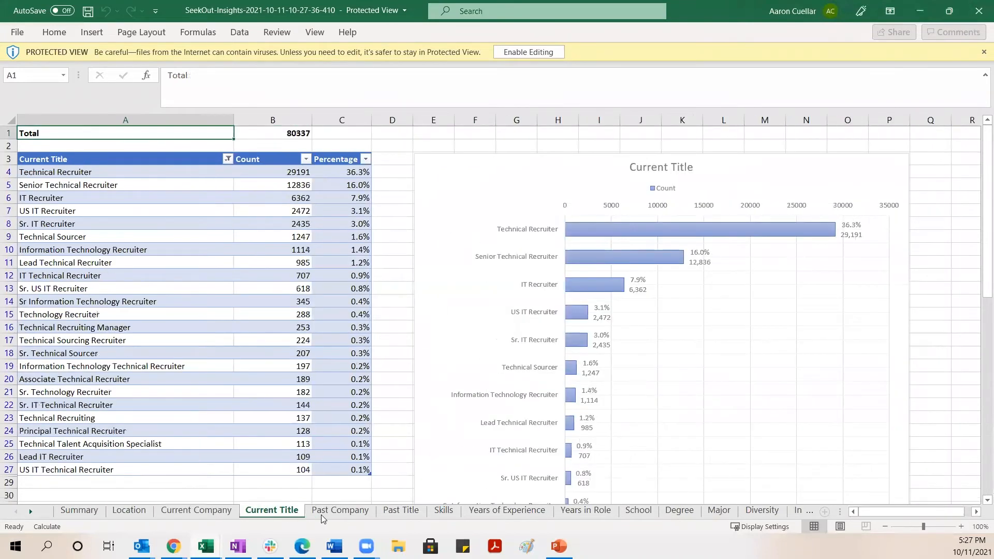
{"action": "left_click", "coordinate": [347, 512]}
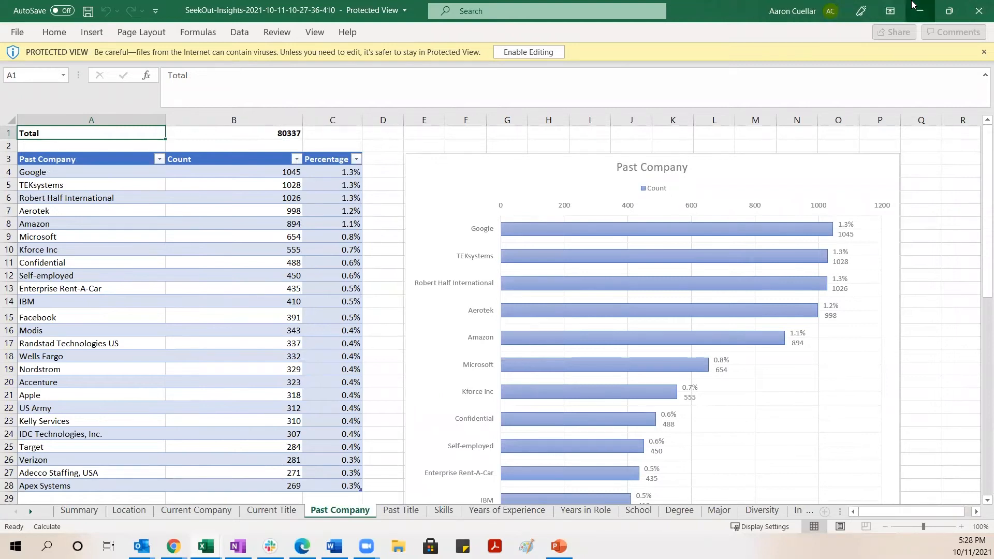
{"action": "left_click", "coordinate": [920, 11]}
{"action": "left_click", "coordinate": [582, 104]}
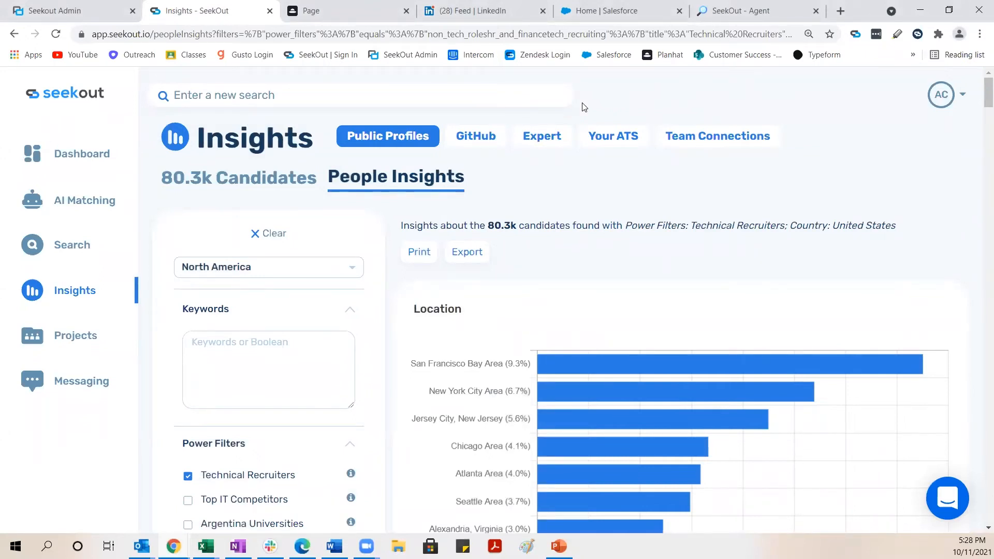
View a new insights export in Excel Online, check its Location, Current Company and Current Title sheets, and close it.
{"action": "left_click", "coordinate": [475, 252]}
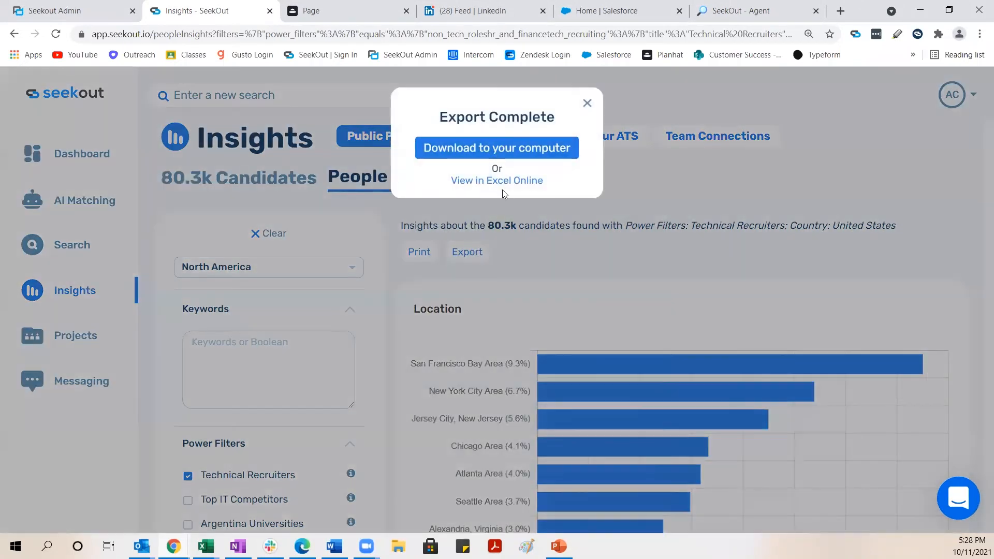
{"action": "left_click", "coordinate": [513, 182]}
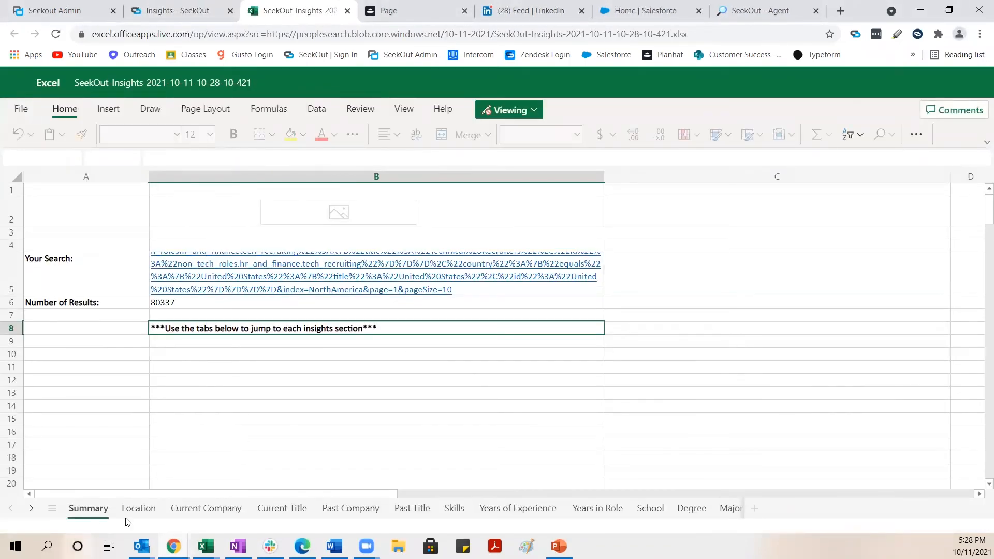
{"action": "left_click", "coordinate": [141, 508]}
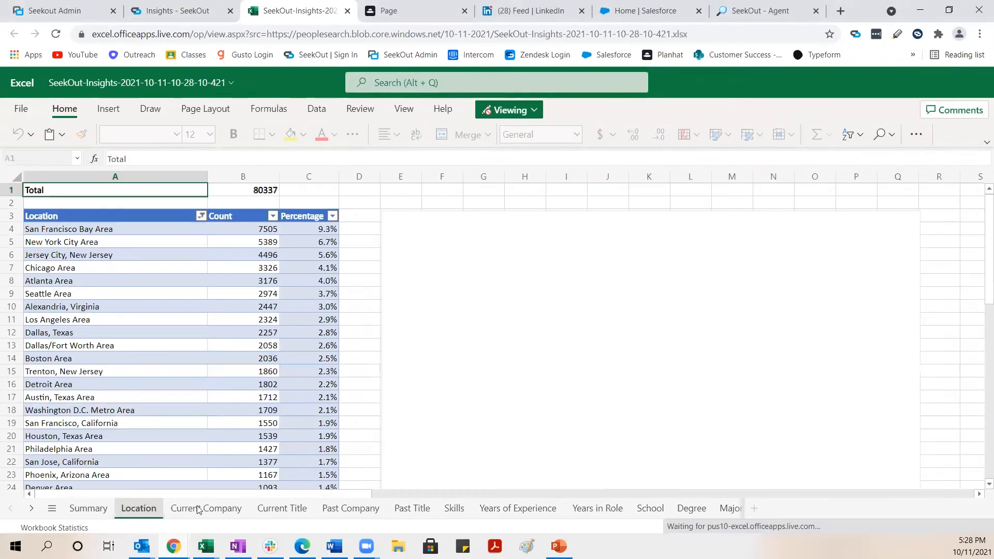
{"action": "left_click", "coordinate": [205, 509]}
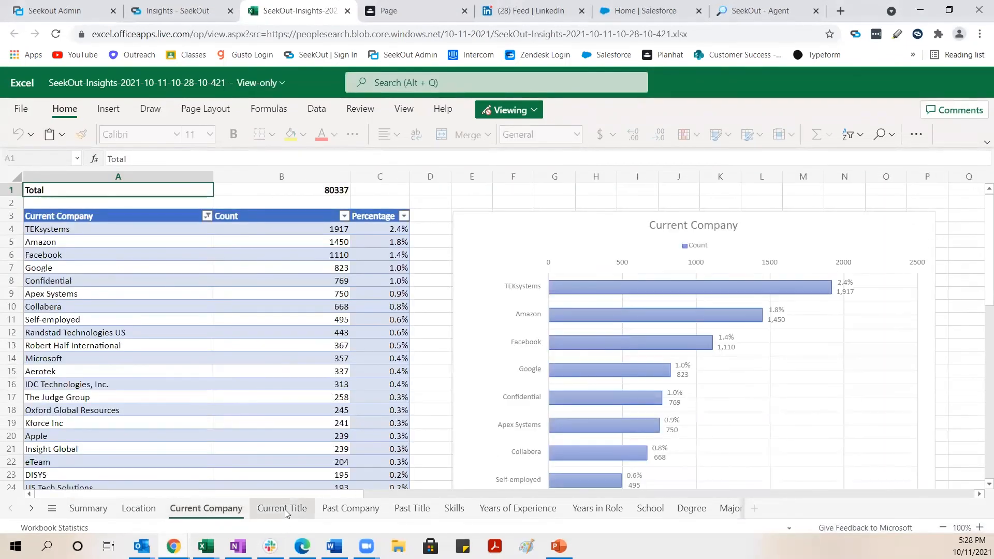
{"action": "left_click", "coordinate": [306, 510]}
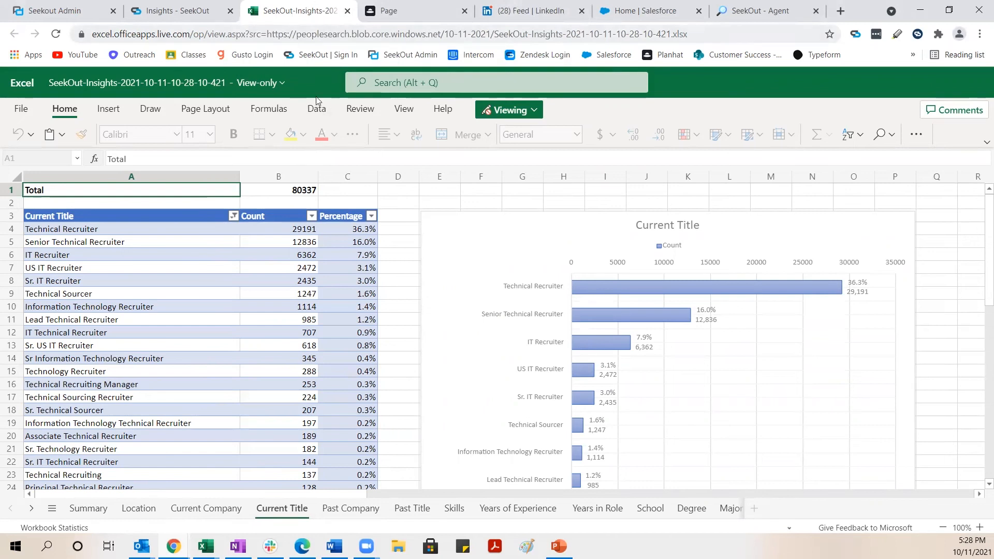
{"action": "left_click", "coordinate": [348, 10]}
{"action": "left_click", "coordinate": [586, 103]}
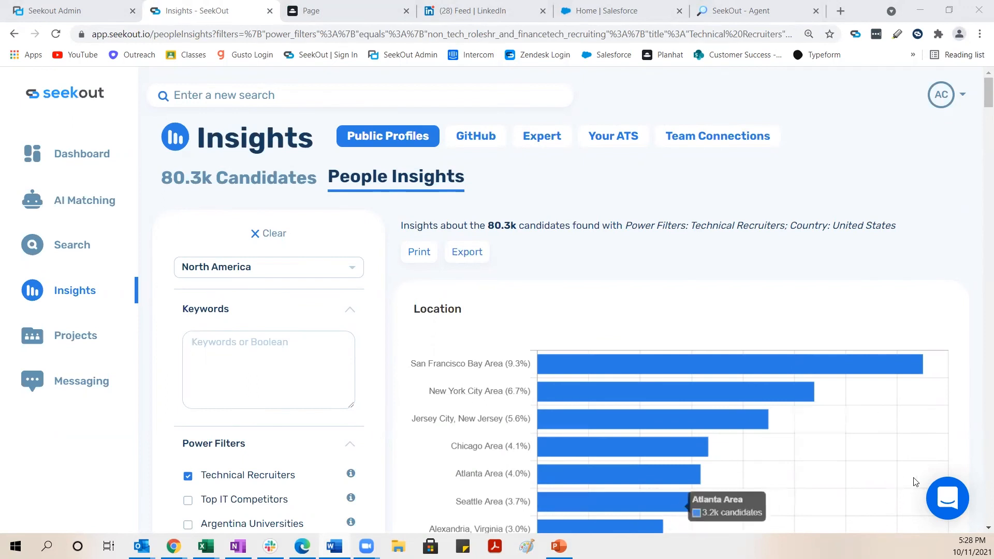
Open the support chat to see its contact options and close it again.
{"action": "left_click", "coordinate": [947, 498]}
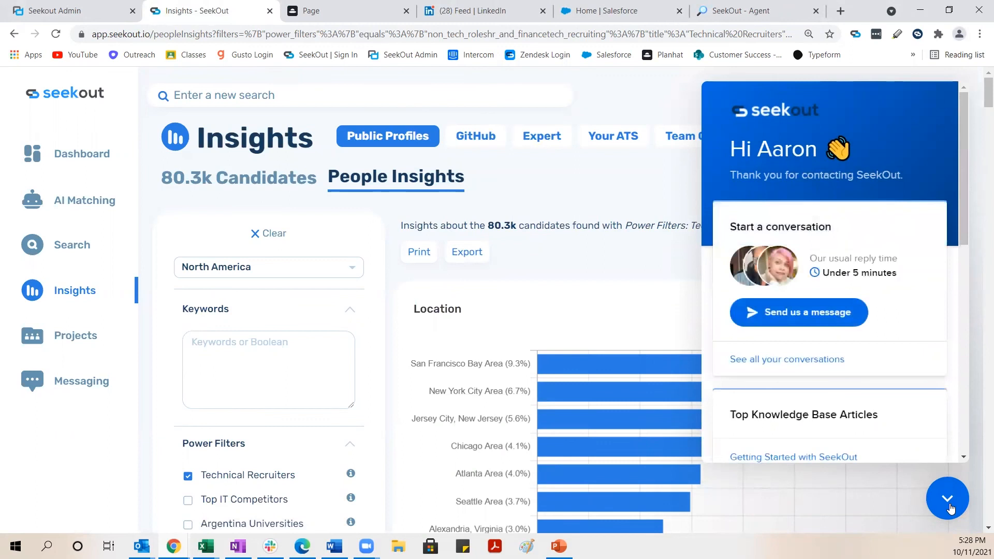
{"action": "left_click", "coordinate": [948, 498]}
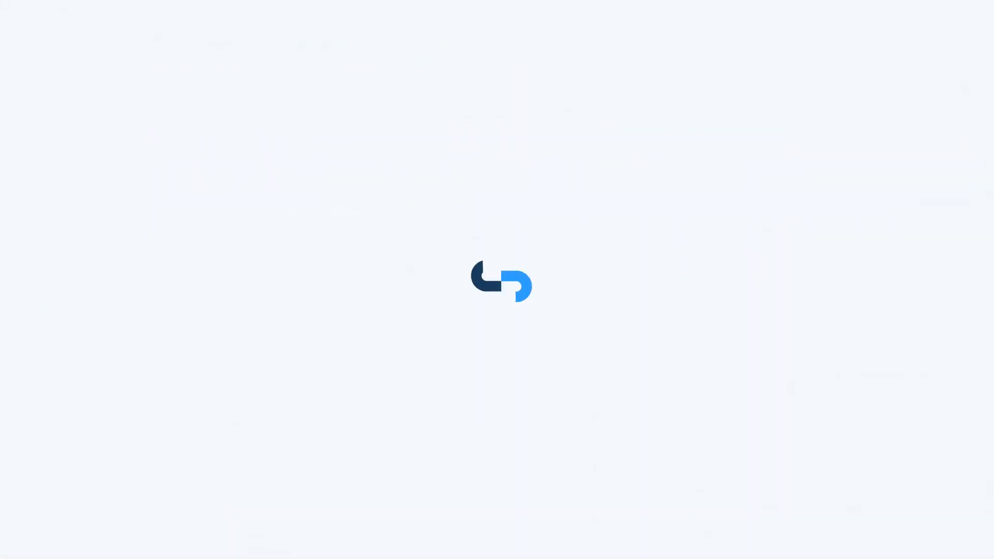